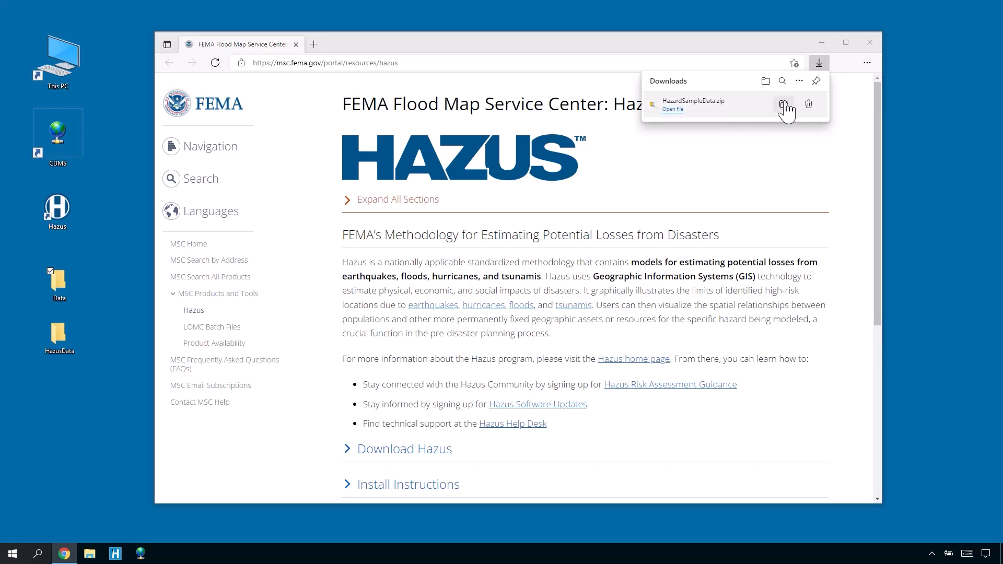
Step: Open the downloaded HazardSampleData.zip in File Explorer and show the contents of its MSC_HazardSampleData folder
click(783, 104)
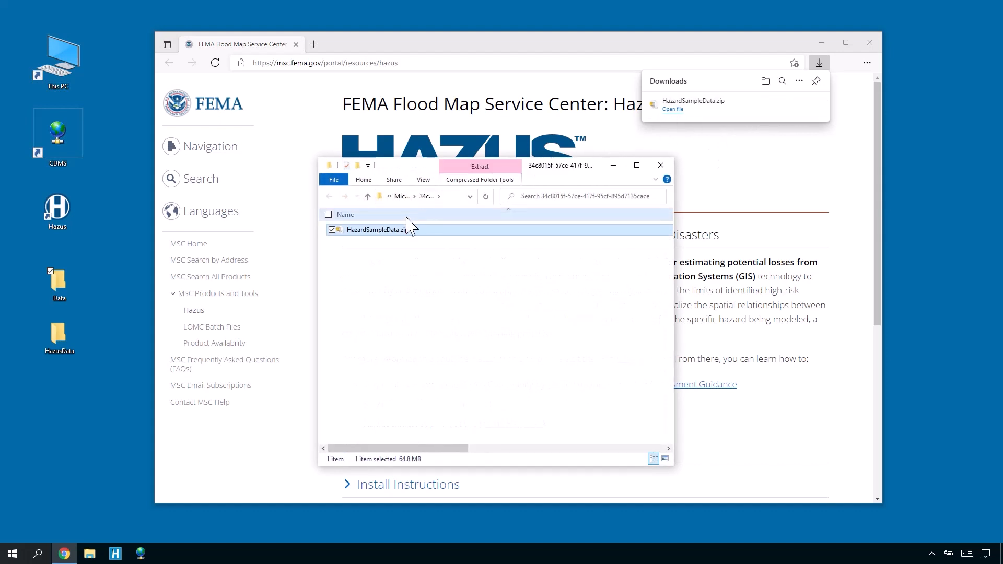
right_click(386, 232)
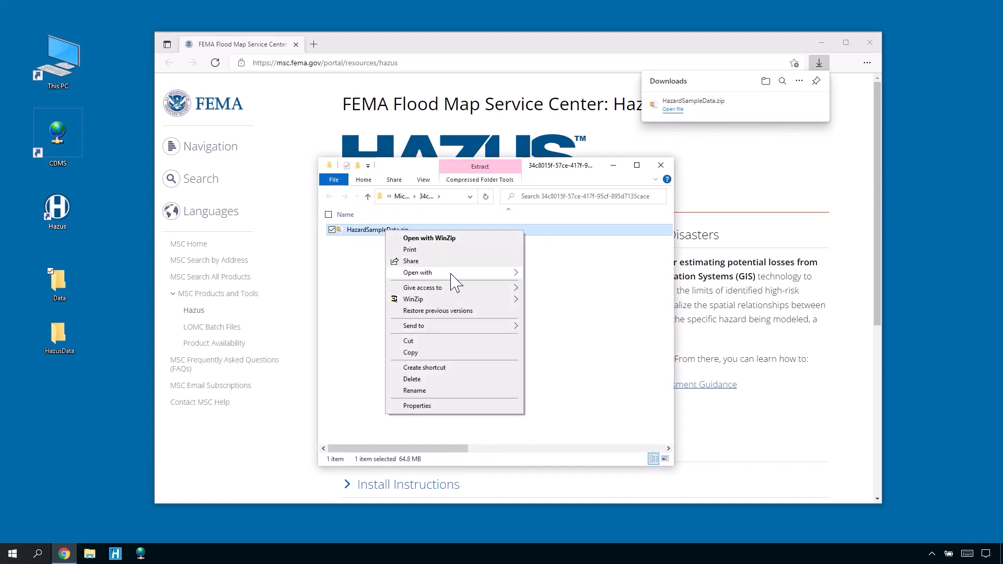
mouse_move(471, 274)
click(550, 272)
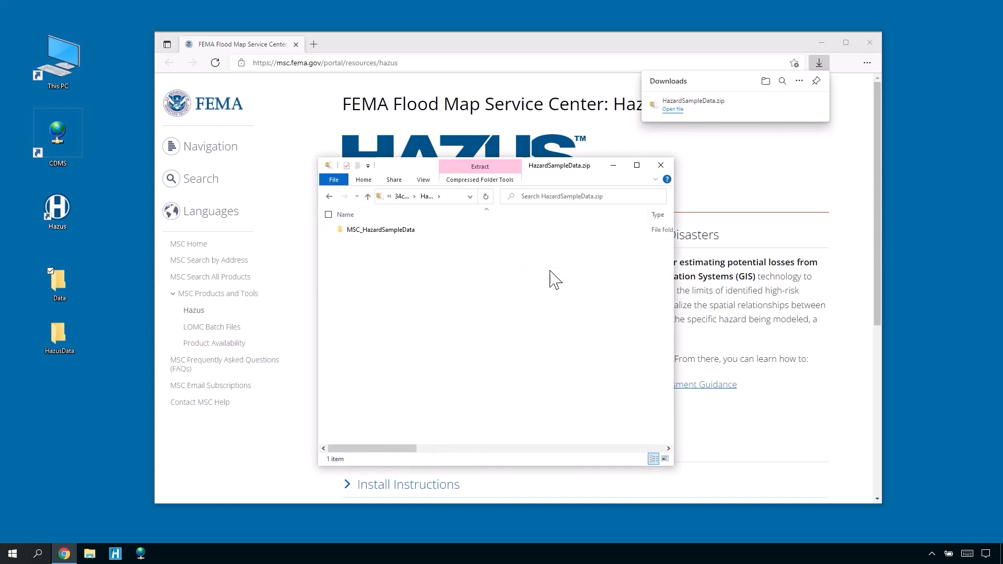
double_click(401, 232)
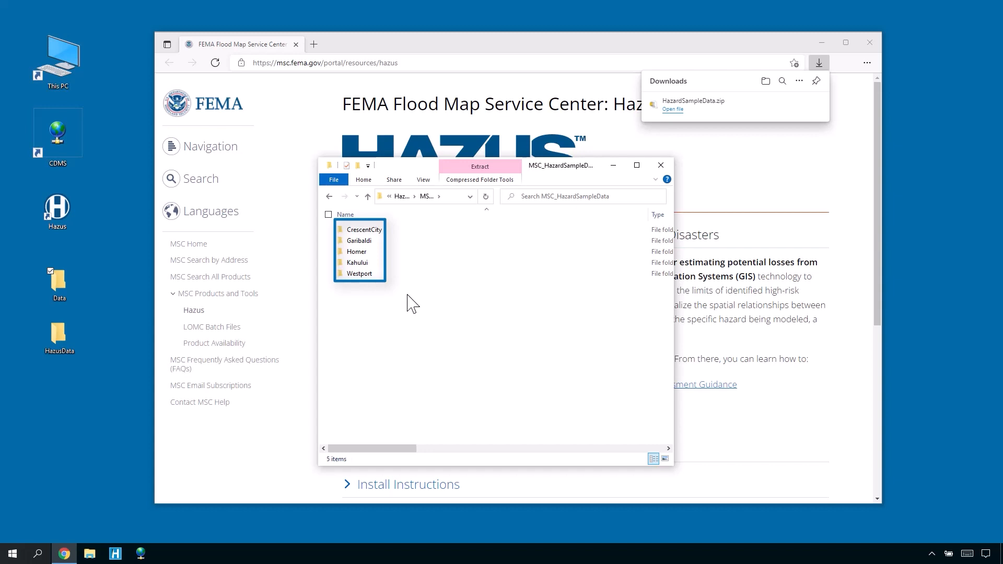
Step: Copy the Garibaldi folder from the sample data into the desktop Data folder and open the copy
double_click(84, 281)
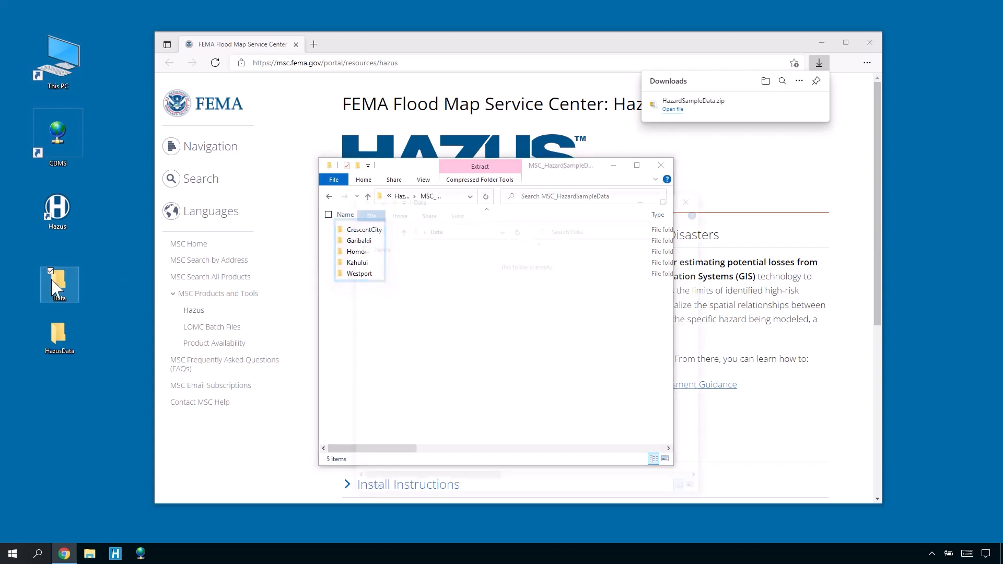
drag(441, 199, 654, 186)
drag(360, 240, 662, 277)
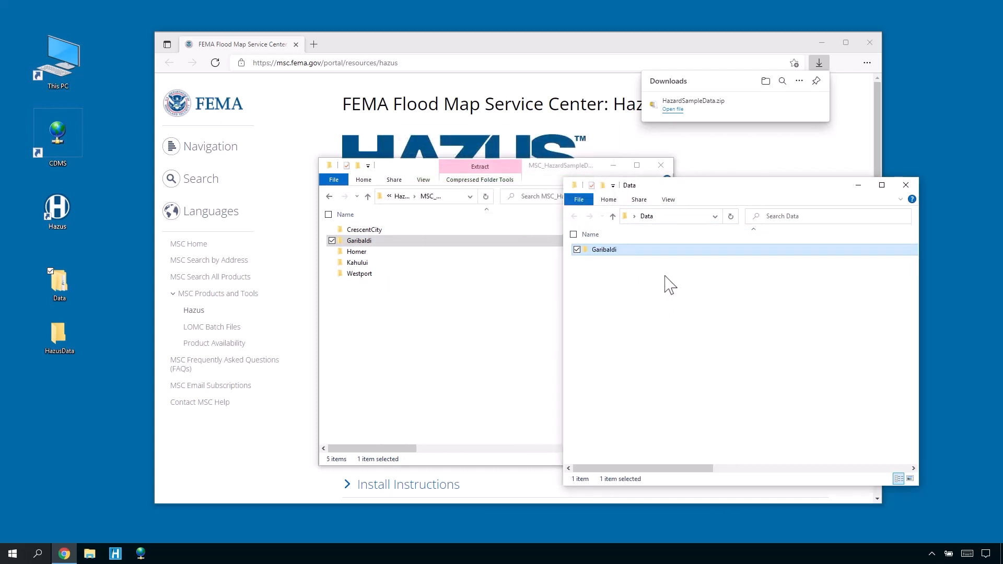
double_click(610, 251)
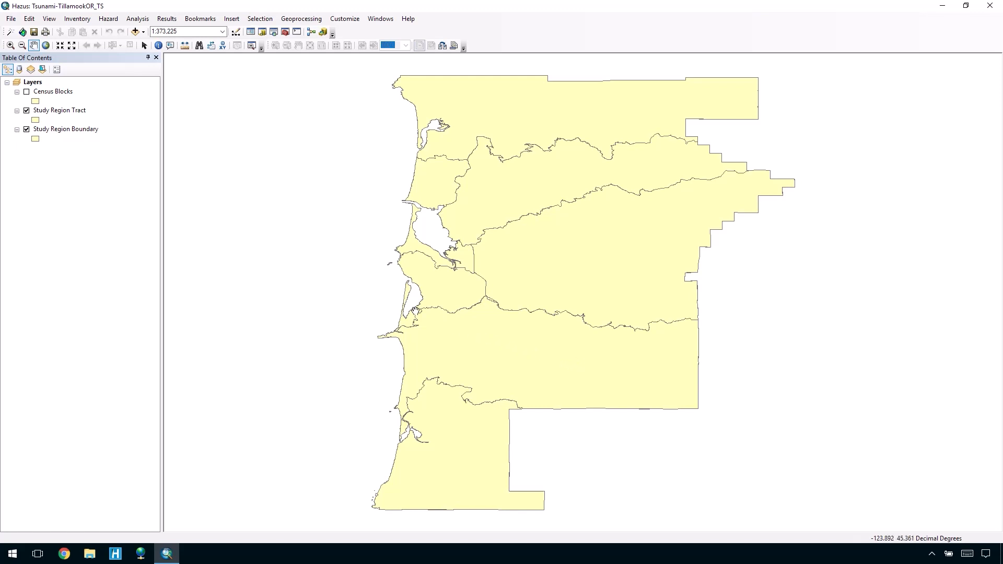
Step: Set the study region's tsunami hazard type to Distant Source in Hazus
click(108, 18)
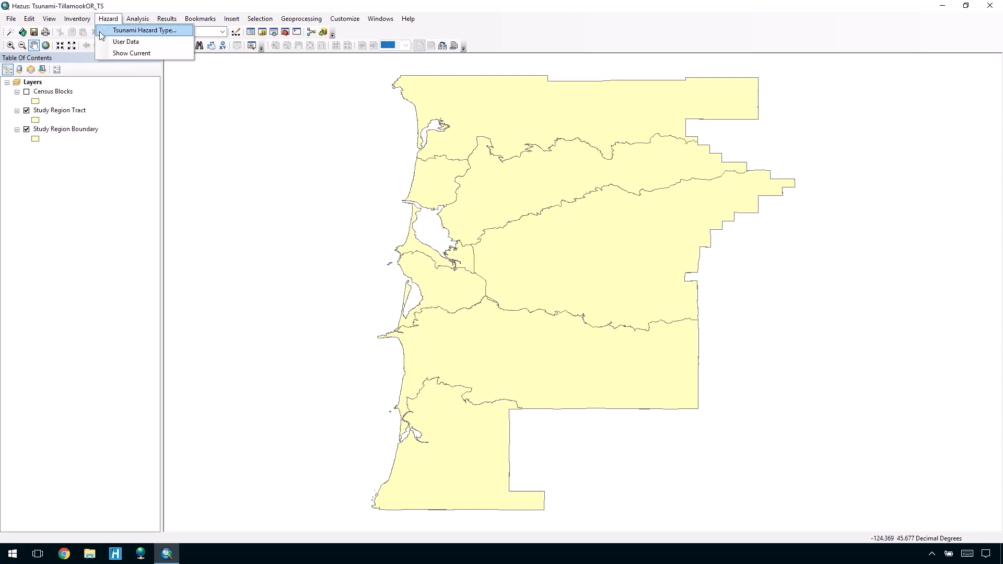
click(102, 32)
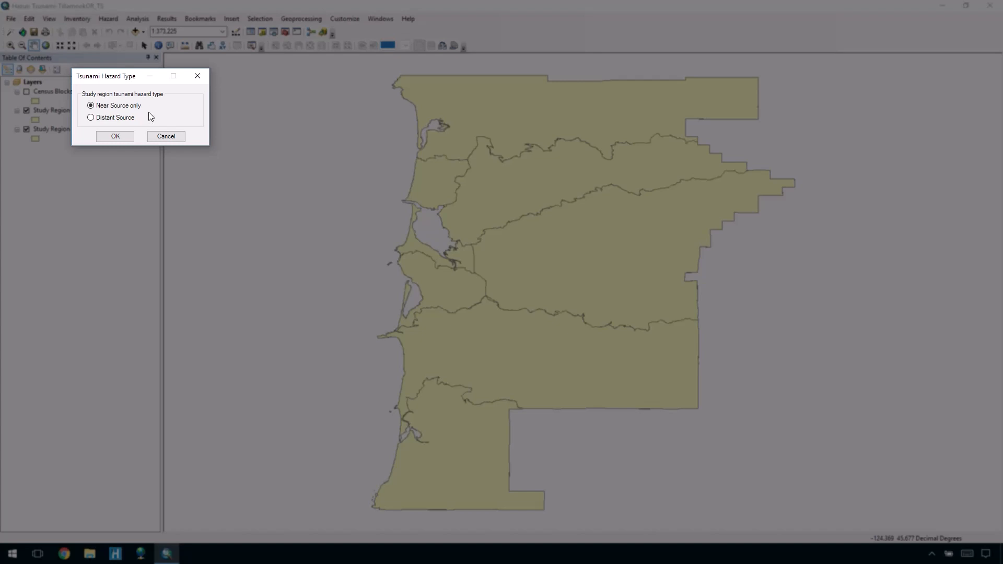
click(127, 119)
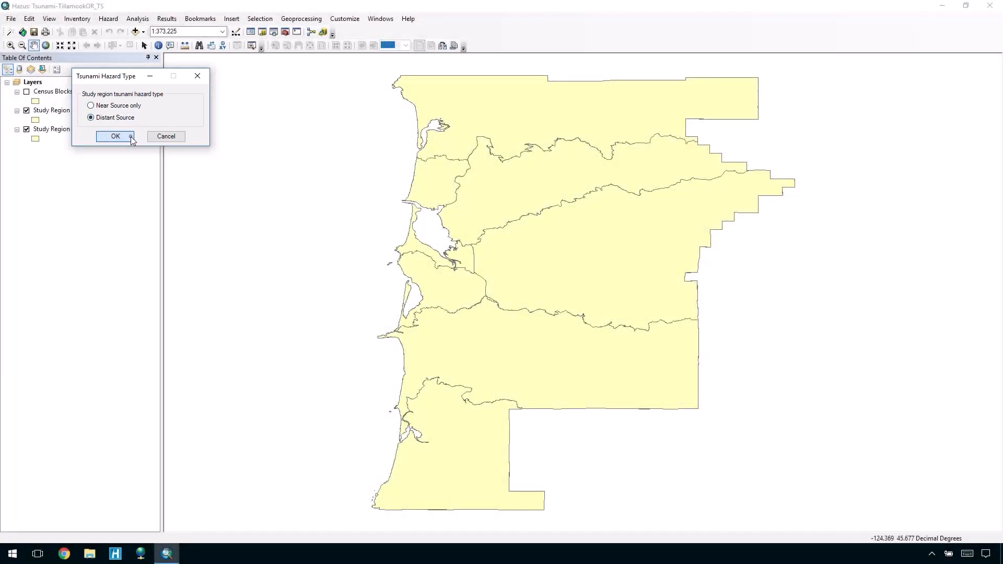
click(130, 137)
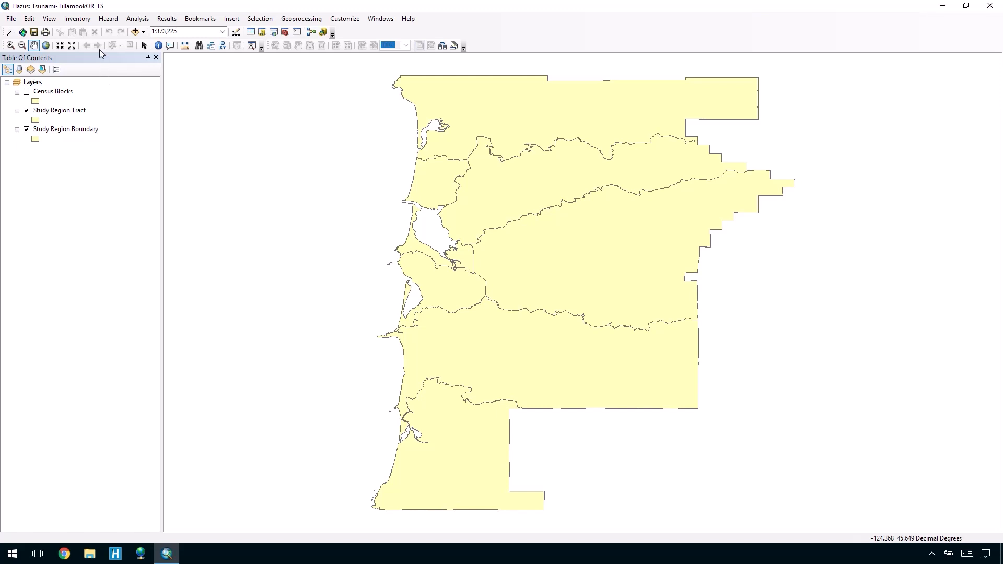
Step: Start the Tsunami User Data Wizard with the hazard type Level 1: Runup Only-Mean Sea Level (MSL)
click(106, 22)
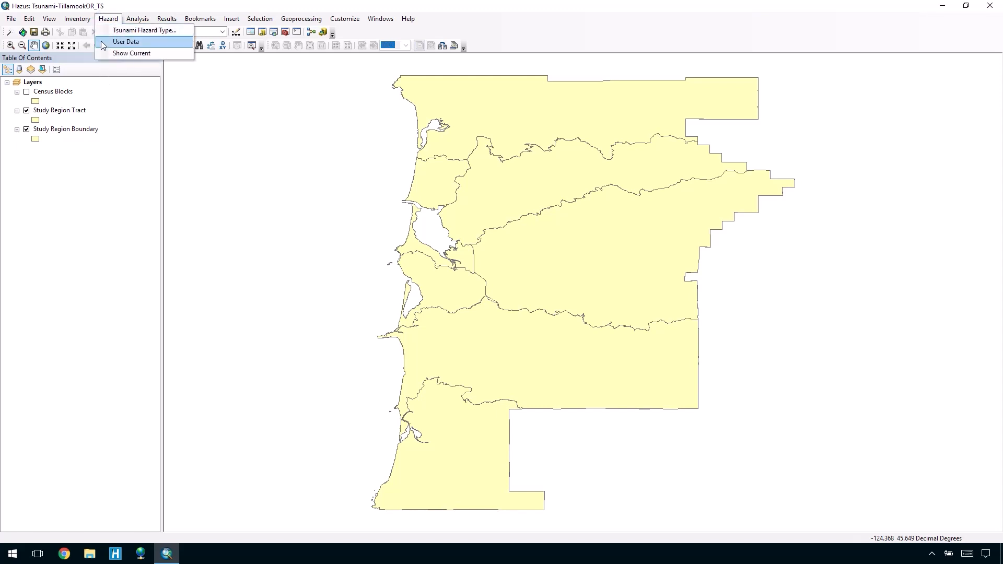
click(101, 41)
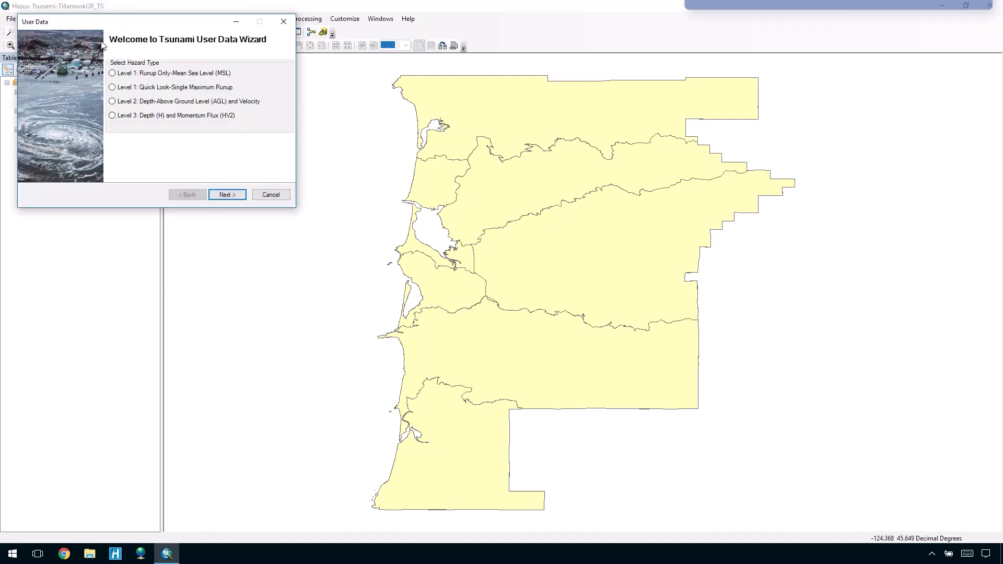
drag(107, 29, 449, 199)
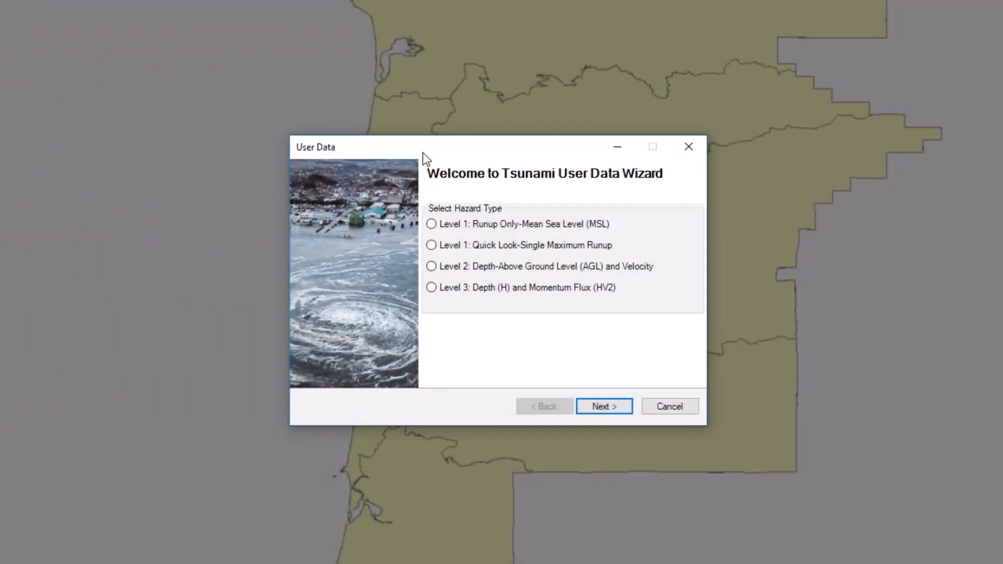
click(431, 225)
click(585, 405)
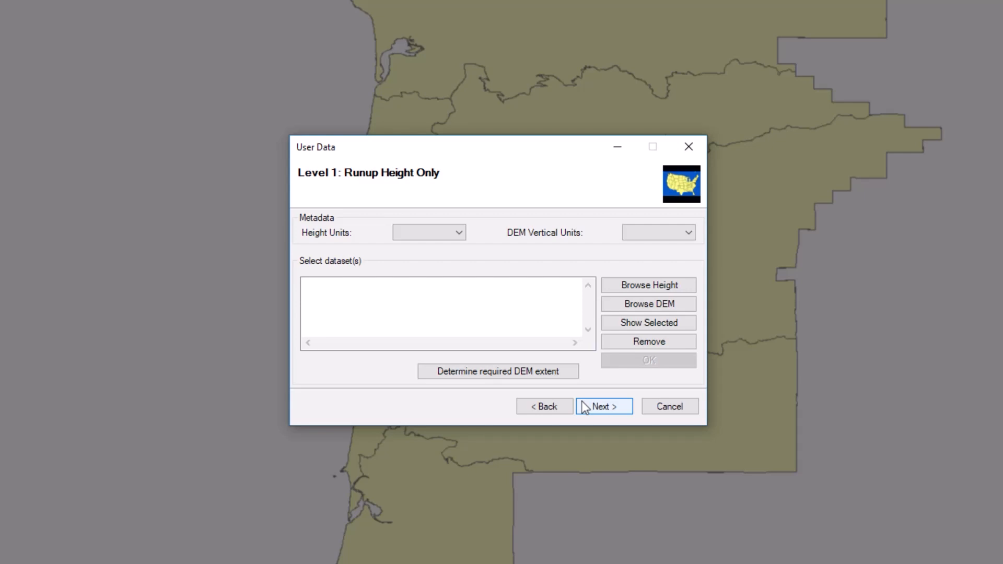
Step: Set both the height units and the DEM vertical units to ft
click(459, 234)
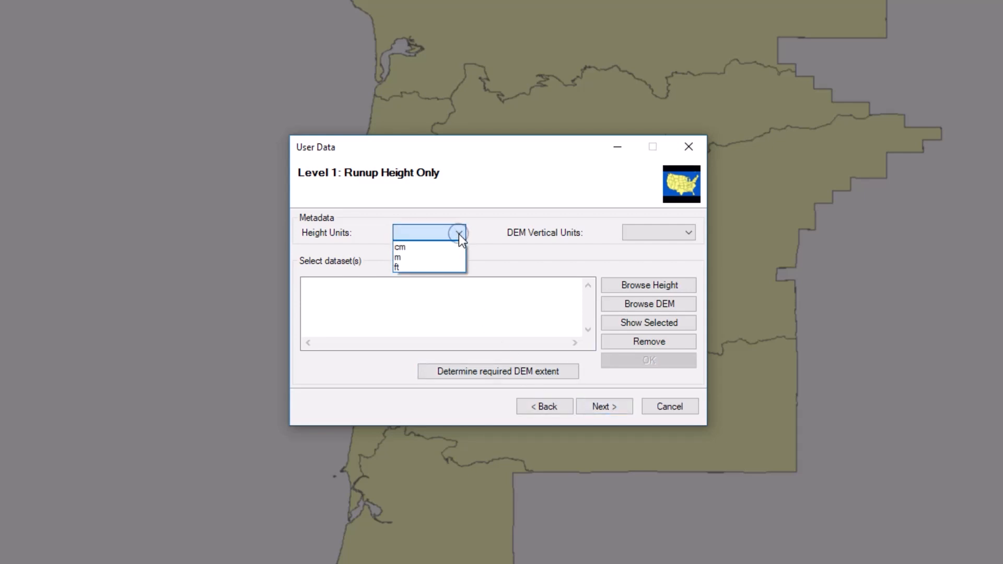
click(460, 267)
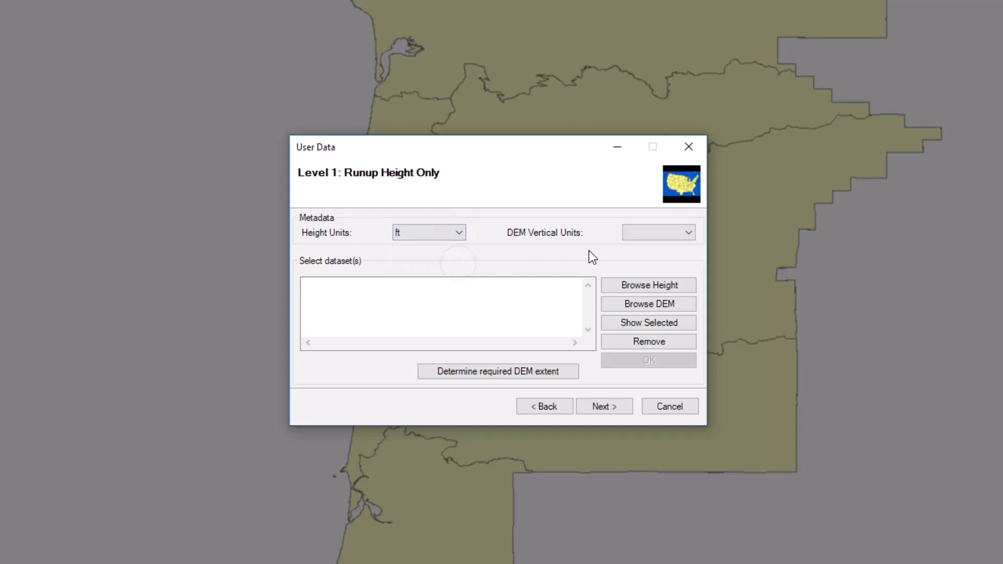
click(635, 235)
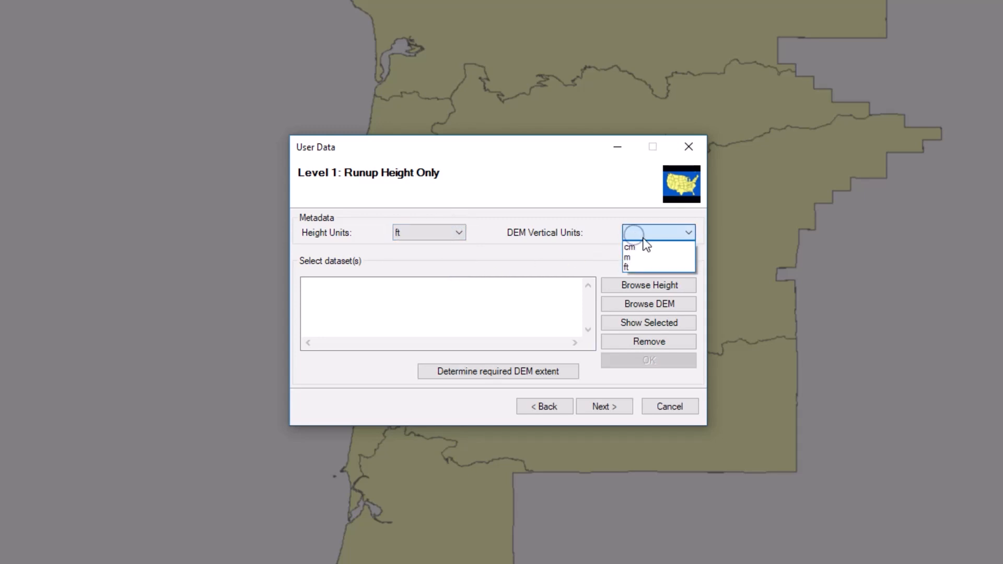
click(650, 269)
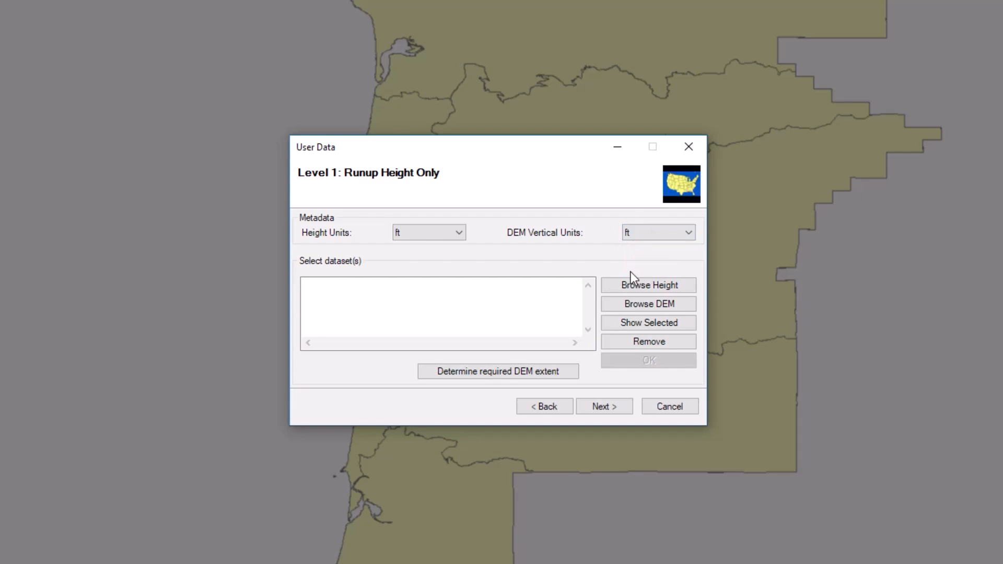
Step: Add the raster gar_maxR_ft from Level1.gdb in the Garibaldi folder as the runup height grid
click(614, 286)
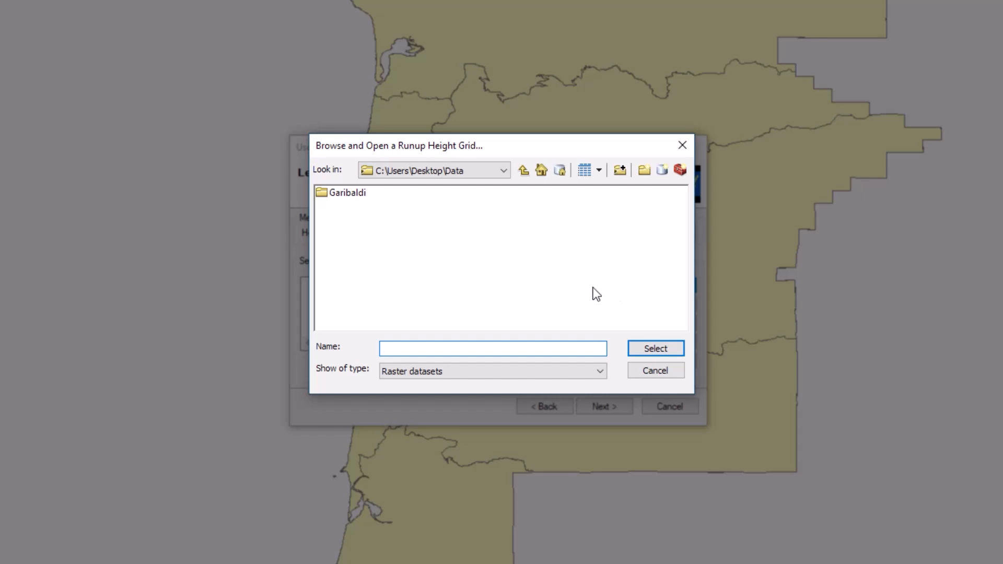
double_click(358, 196)
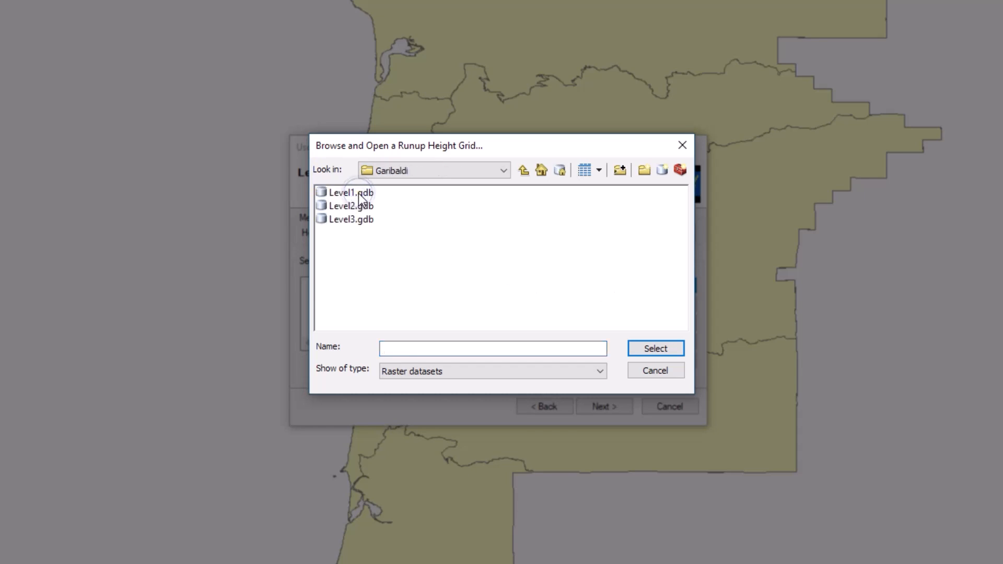
double_click(359, 193)
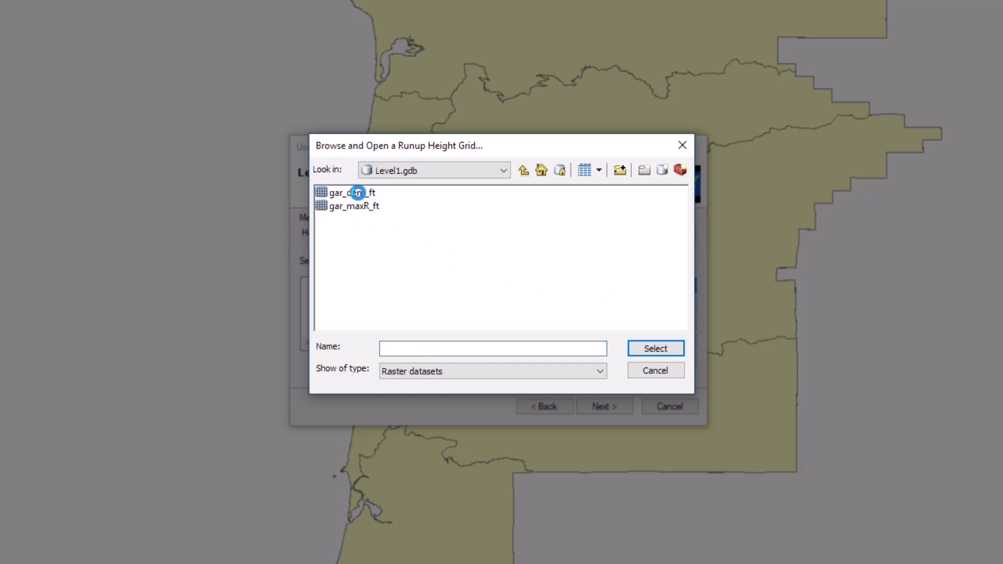
double_click(371, 207)
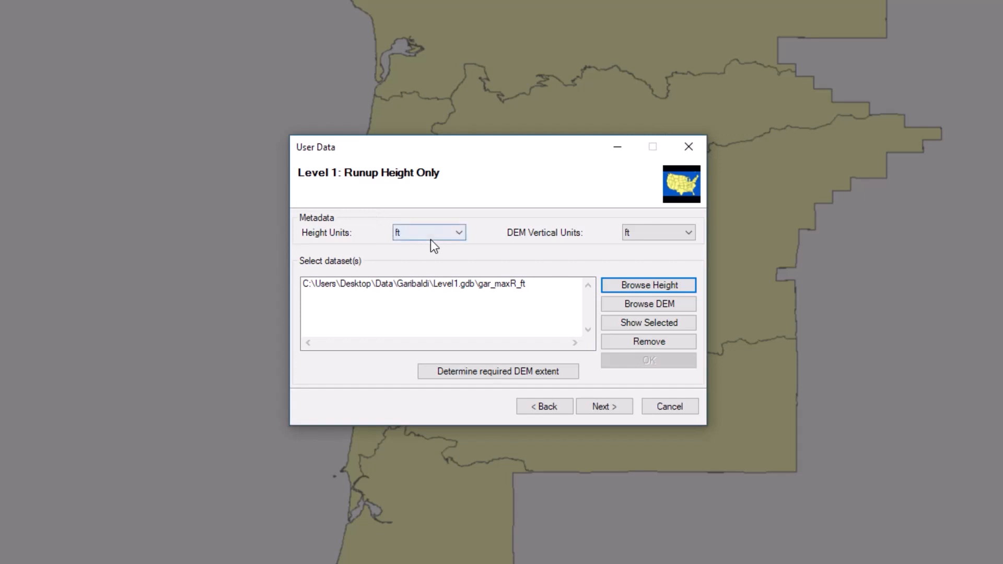
Step: Add the raster gar_dem_ft from Level1.gdb as the DEM grid and process the two datasets
click(606, 300)
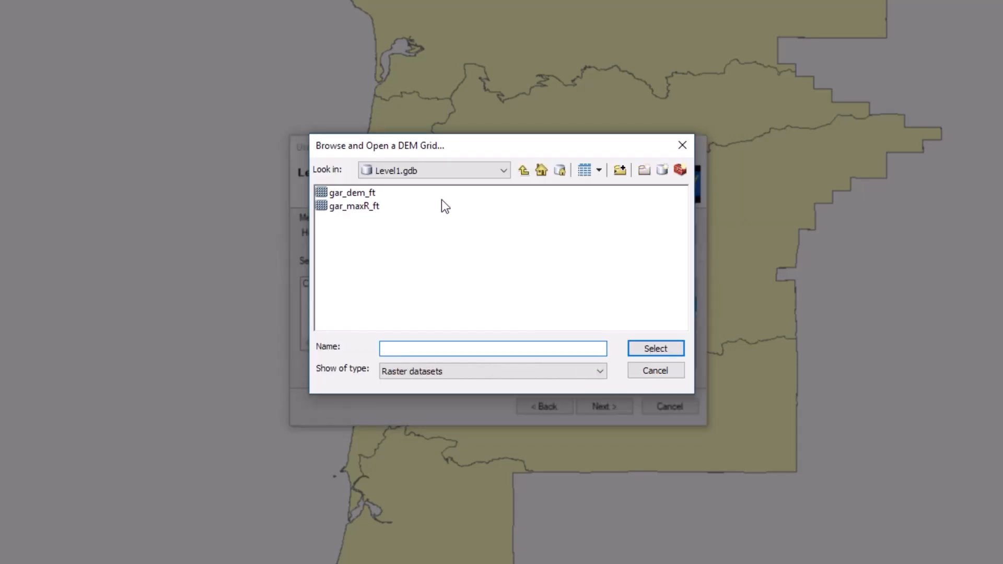
click(377, 194)
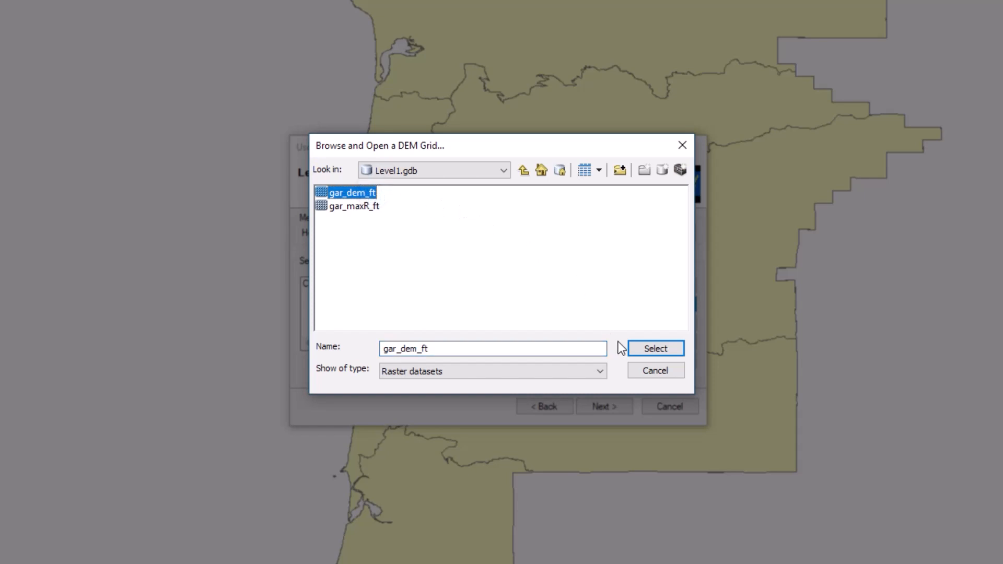
click(634, 355)
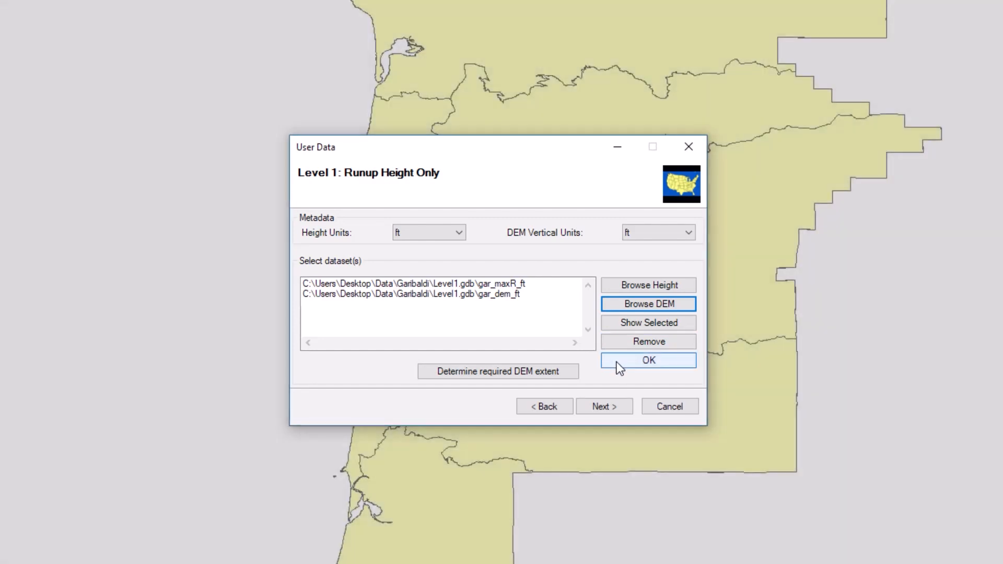
click(616, 362)
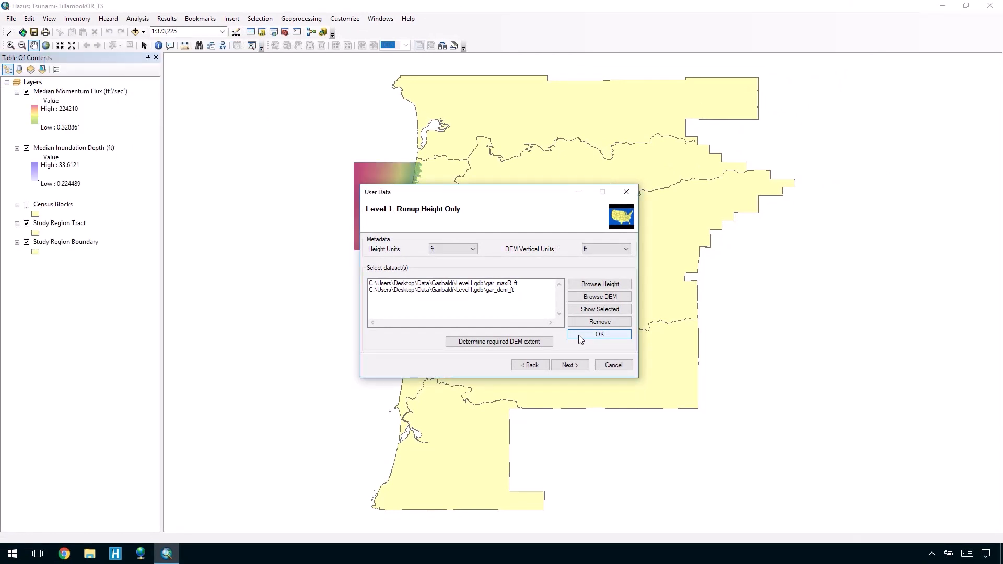
Step: Name the tsunami scenario GaribaldiTSLevel1 and complete the User Data wizard
click(557, 367)
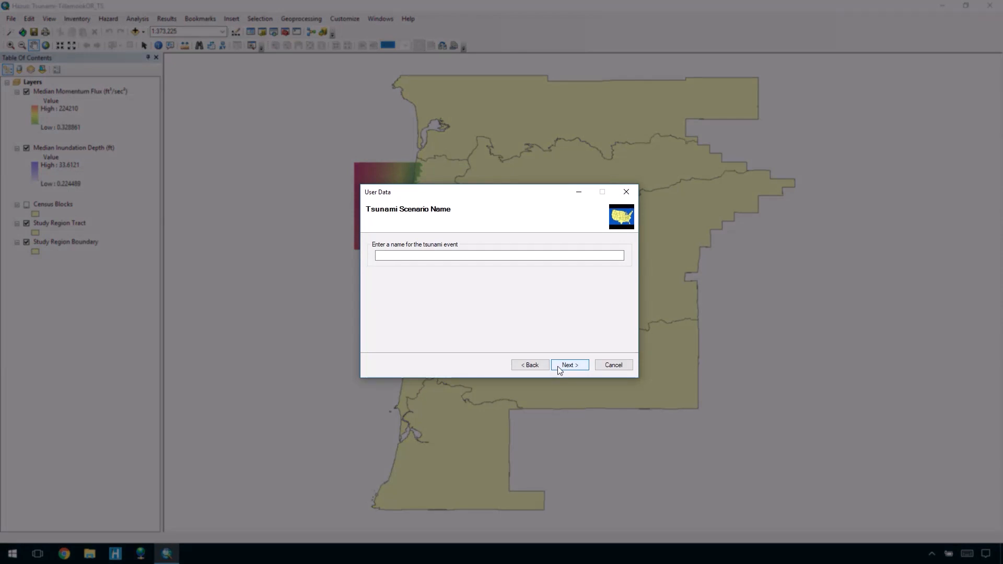
click(474, 260)
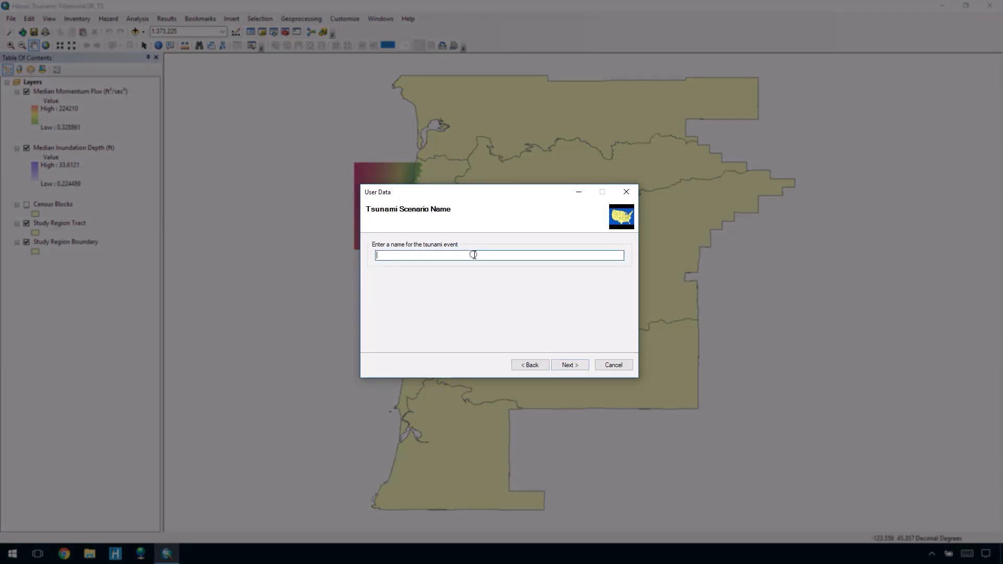
text(GaribaldiTSLevel1)
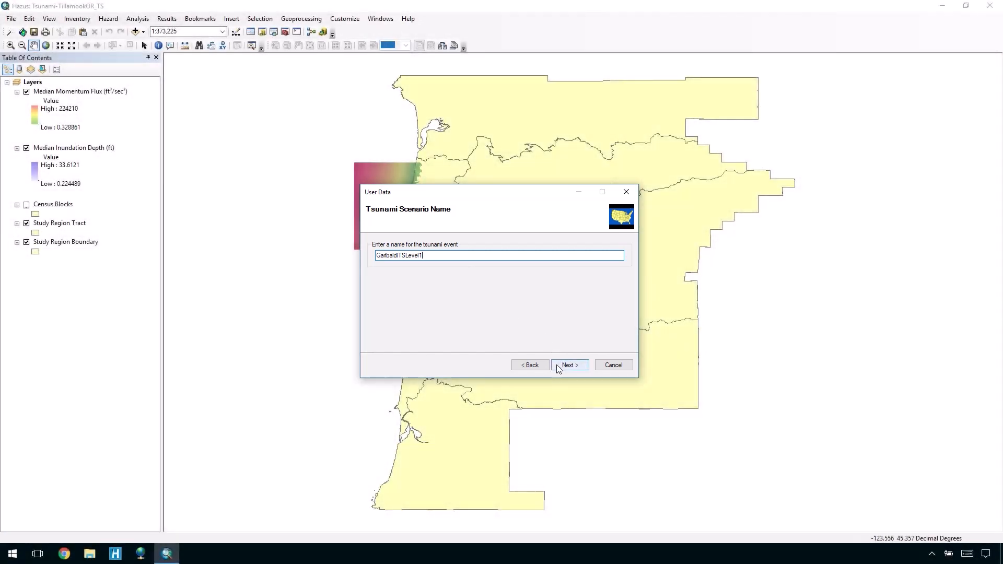
click(558, 367)
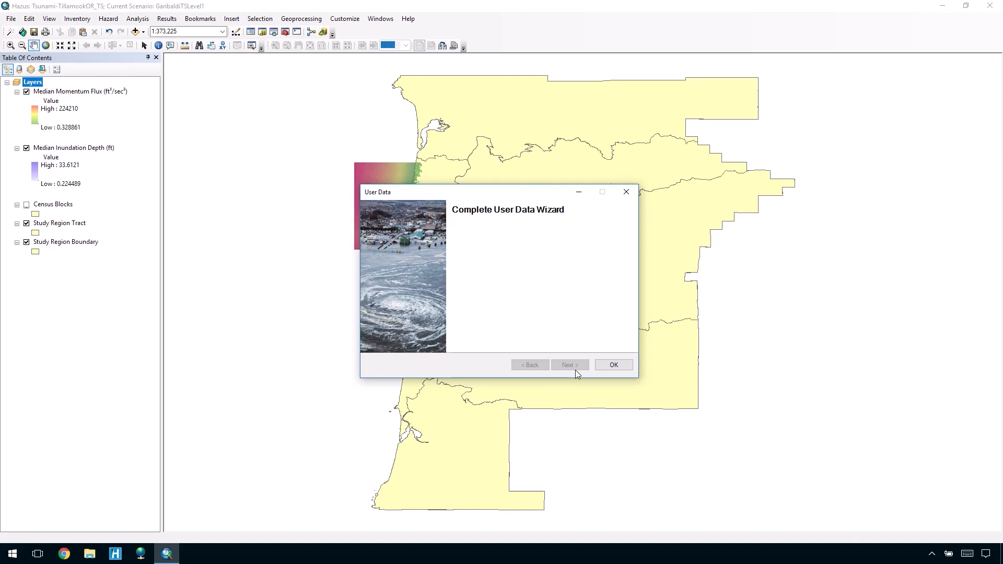
click(604, 367)
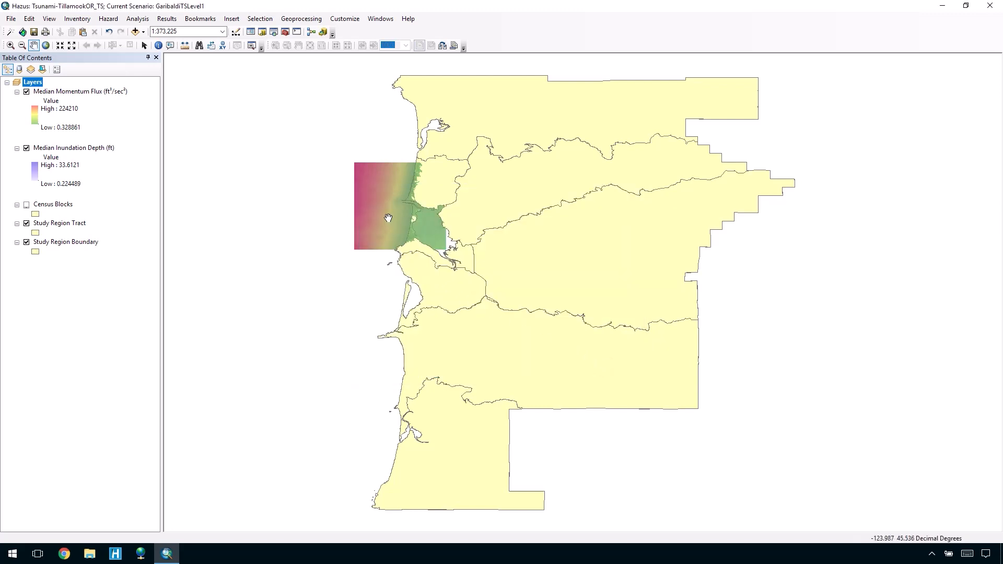
drag(372, 156, 462, 261)
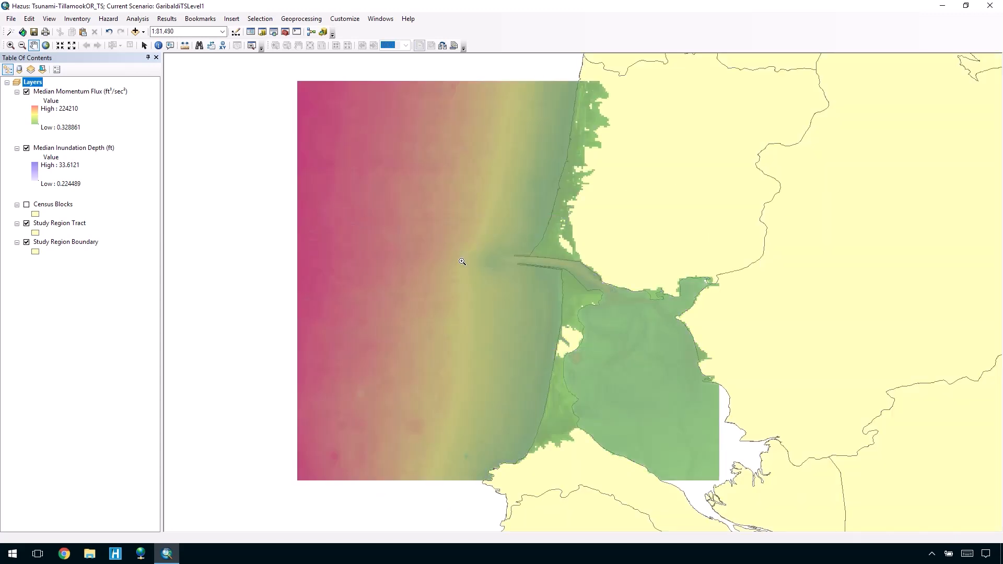